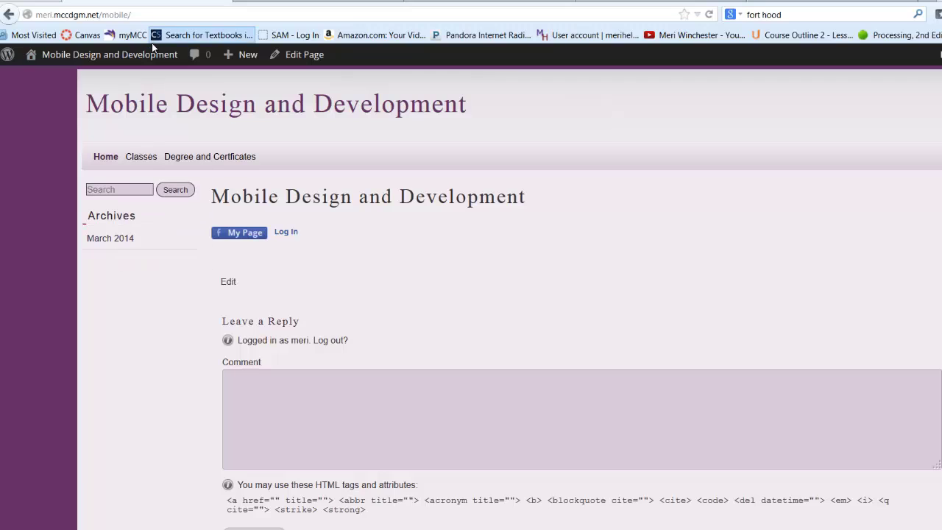
Bring up the Mobile Design and Development site-name dropdown (Dashboard, Themes, Customize) in the admin bar.
mouse_move(151, 58)
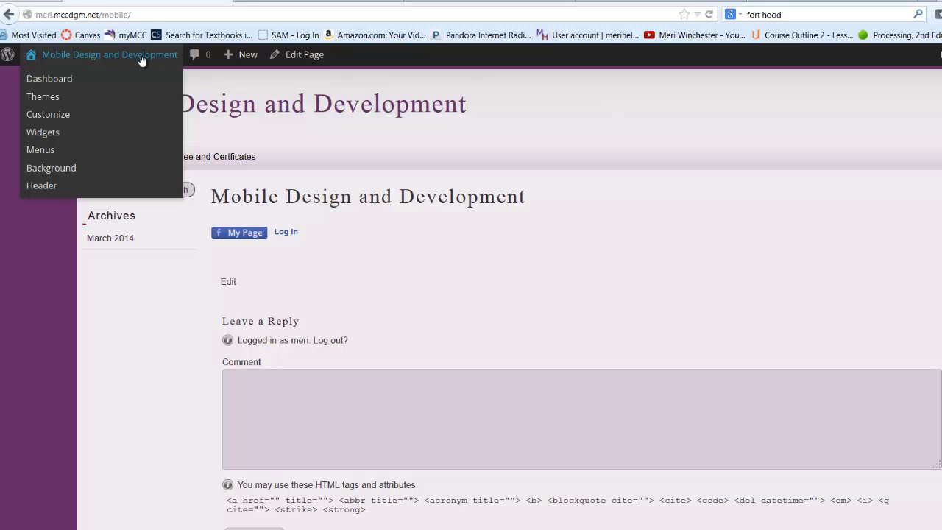
Go to the Dashboard, then Media > Library, and scroll down to the Nessie 2 photo.
left_click(61, 80)
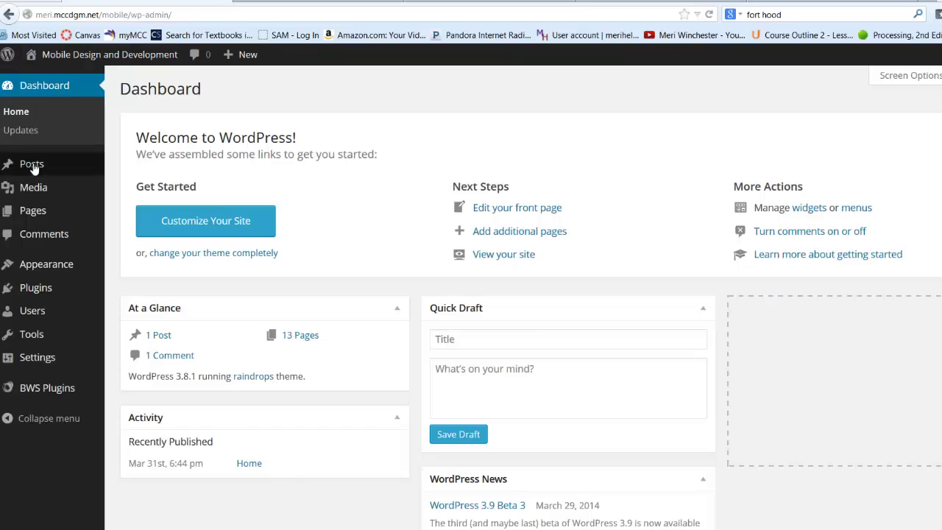
mouse_move(22, 196)
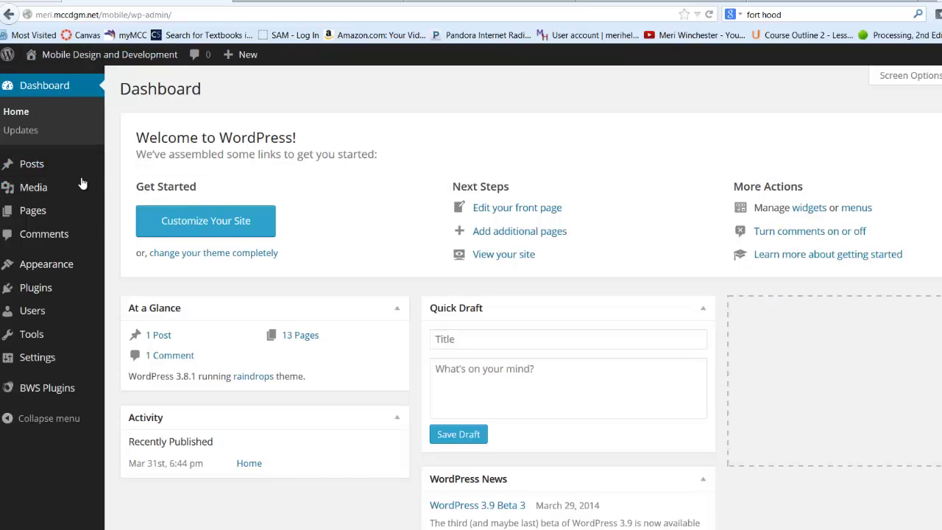
left_click(128, 190)
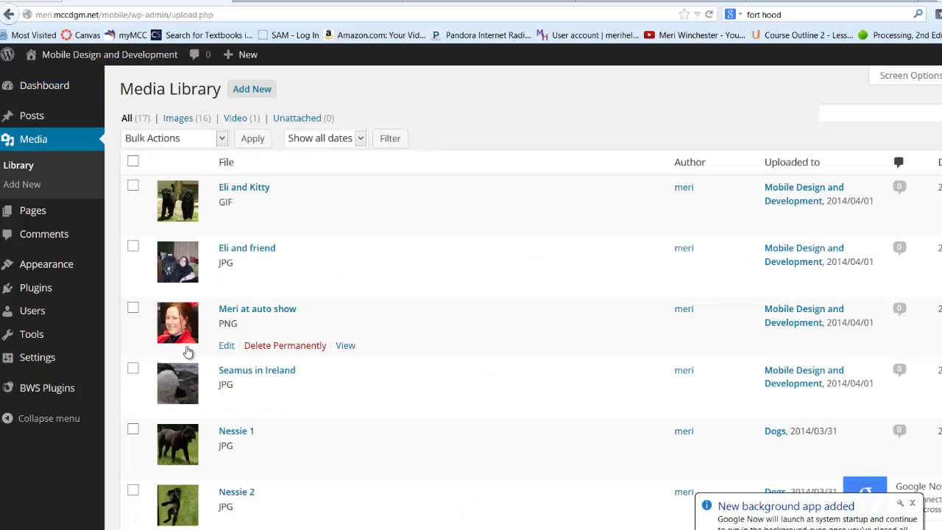
scroll(186, 355, "down", 1)
scroll(185, 357, "down", 3)
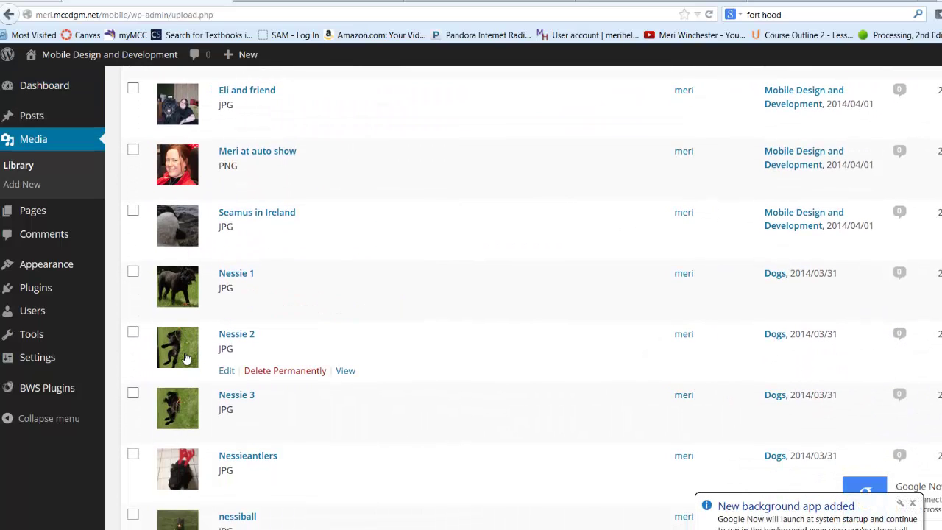
Open Nessie 2's Edit Media page and launch its image editor toolbar.
left_click(230, 370)
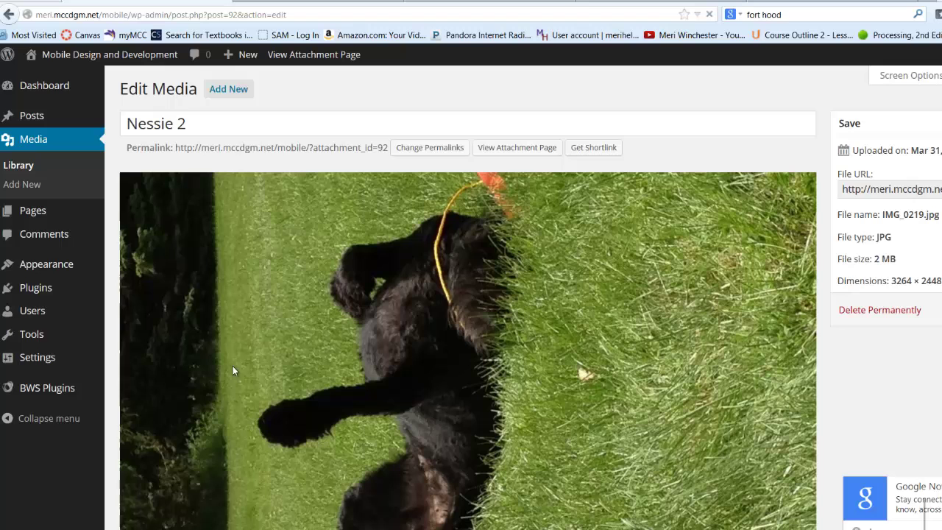
scroll(282, 317, "down", 5)
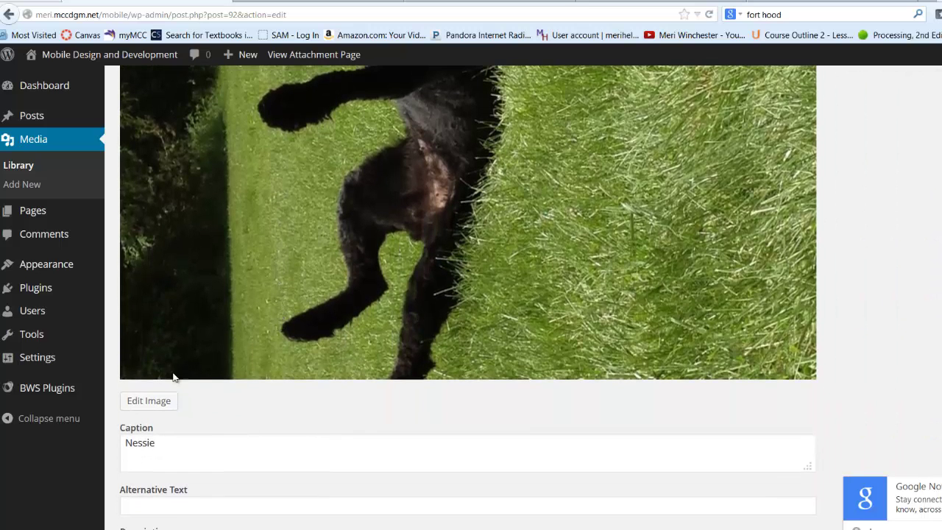
left_click(166, 401)
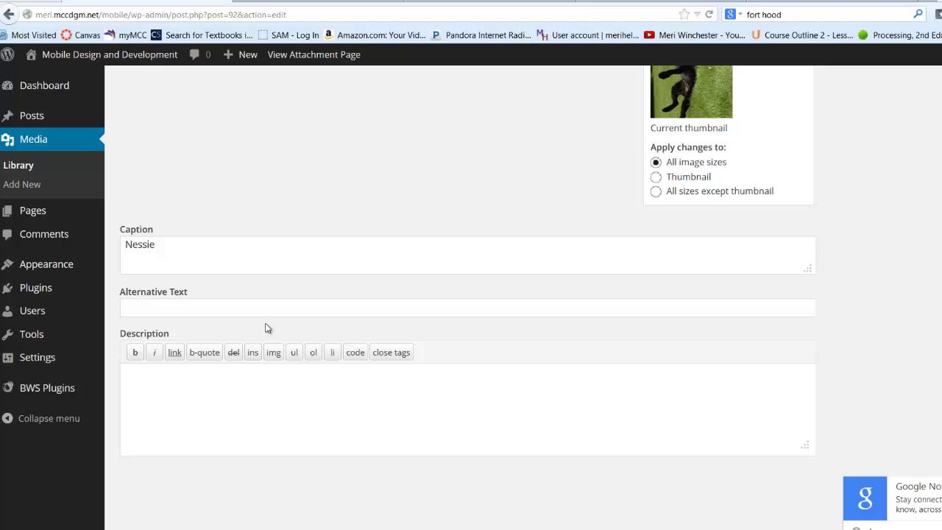
scroll(264, 349, "up", 3)
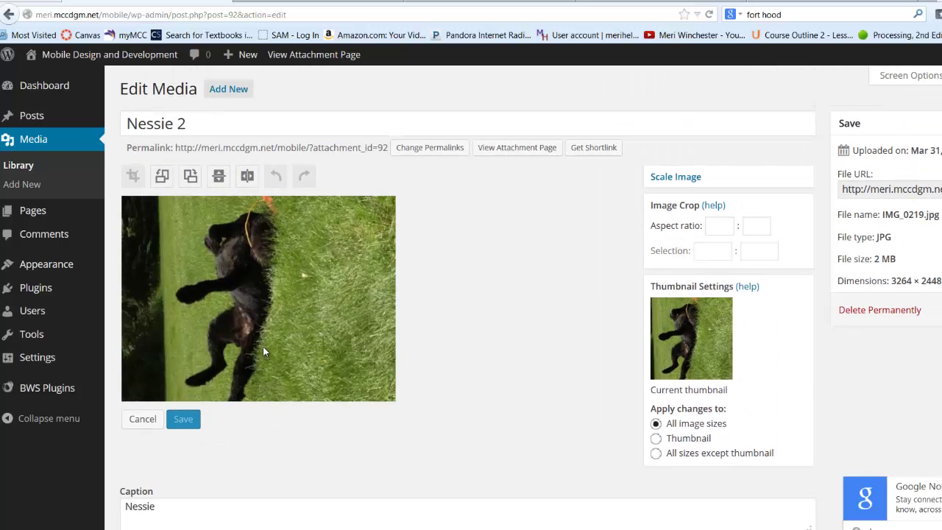
Rotate Nessie 2 a quarter turn right and crop it to the area around the dog.
left_click(191, 178)
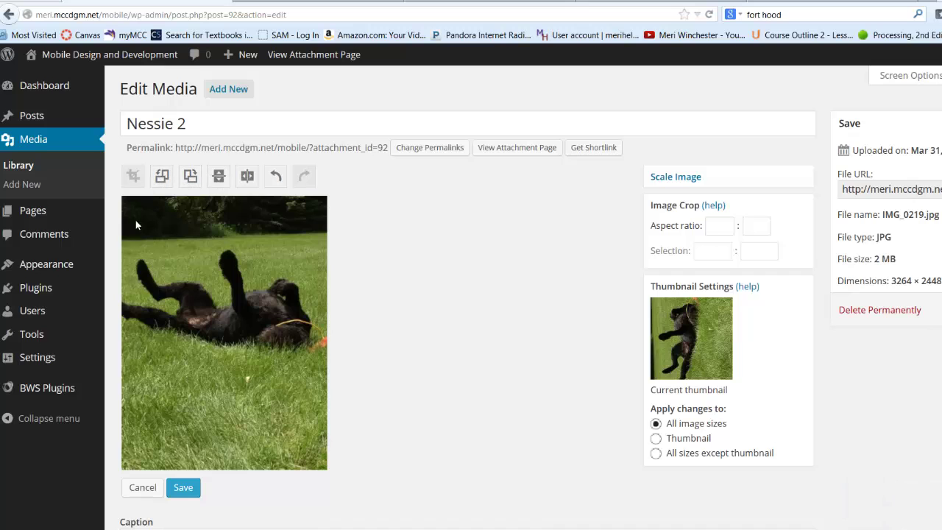
left_click_drag(126, 237, 321, 366)
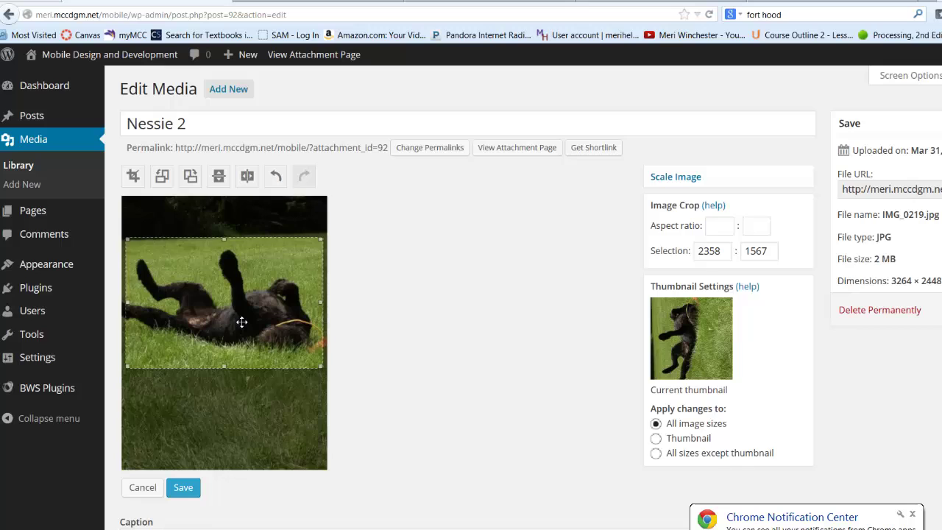
left_click_drag(240, 322, 237, 319)
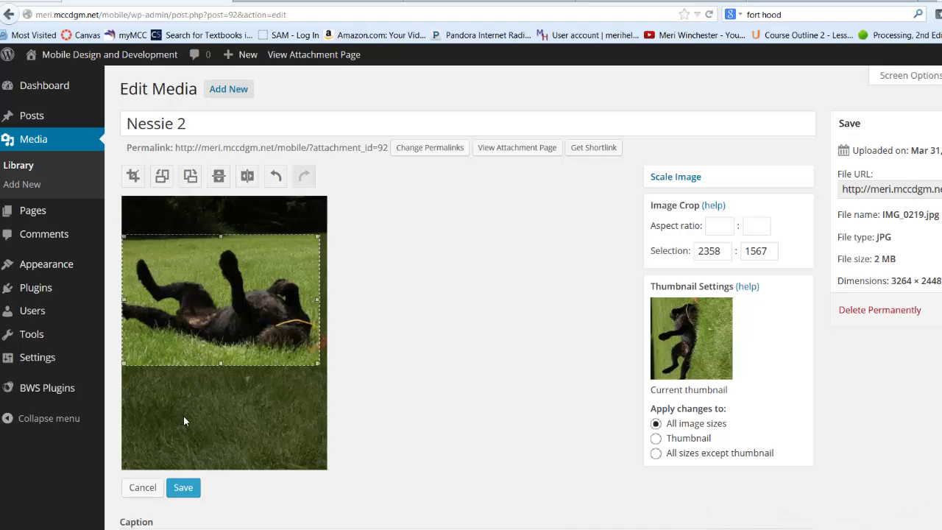
left_click(133, 175)
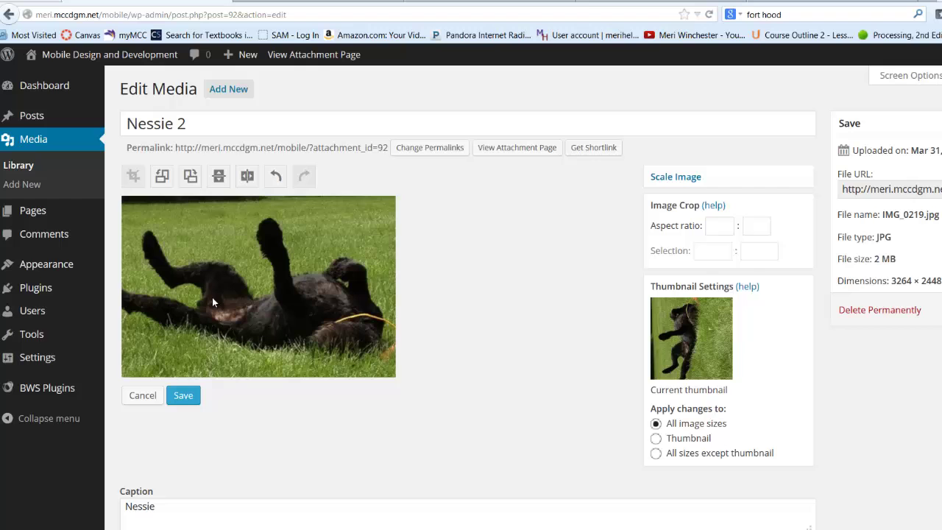
Save the edited Nessie 2 photo at 2358 × 1566.
left_click(183, 396)
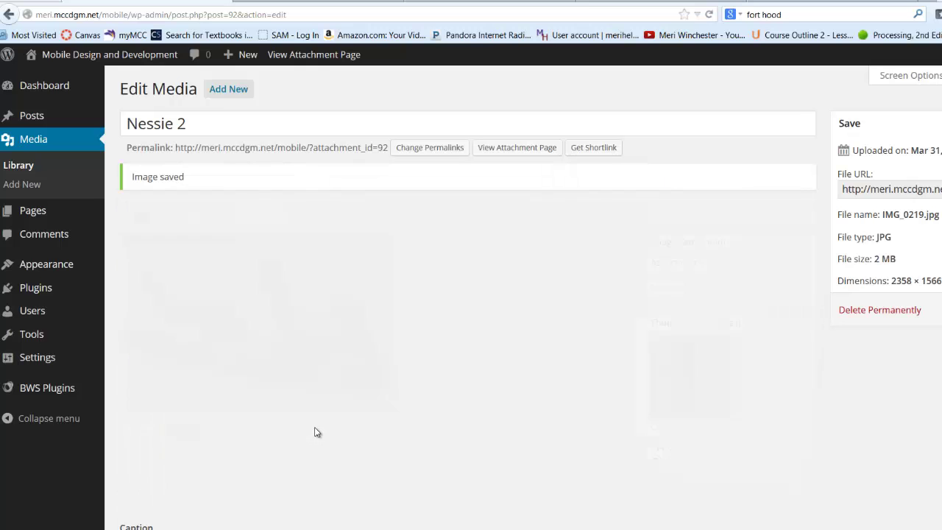
scroll(322, 421, "down", 2)
scroll(322, 421, "down", 2)
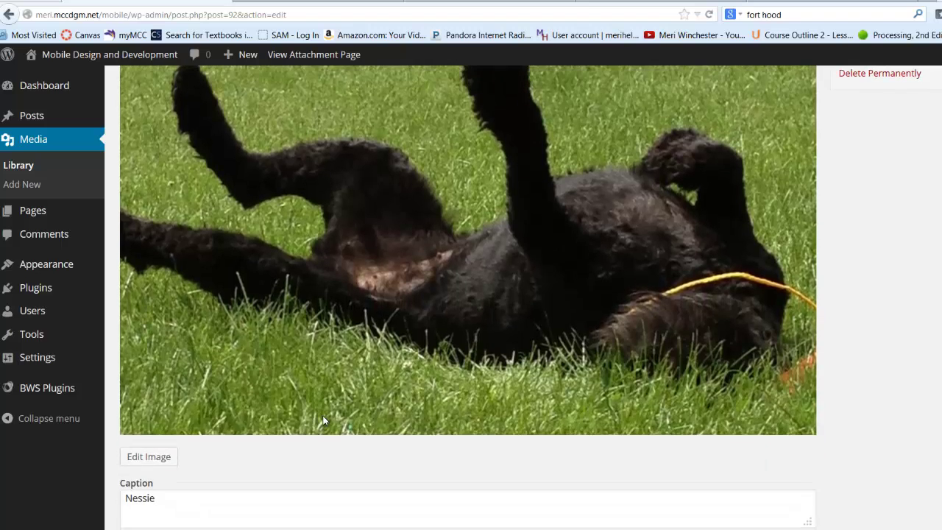
scroll(322, 417, "up", 3)
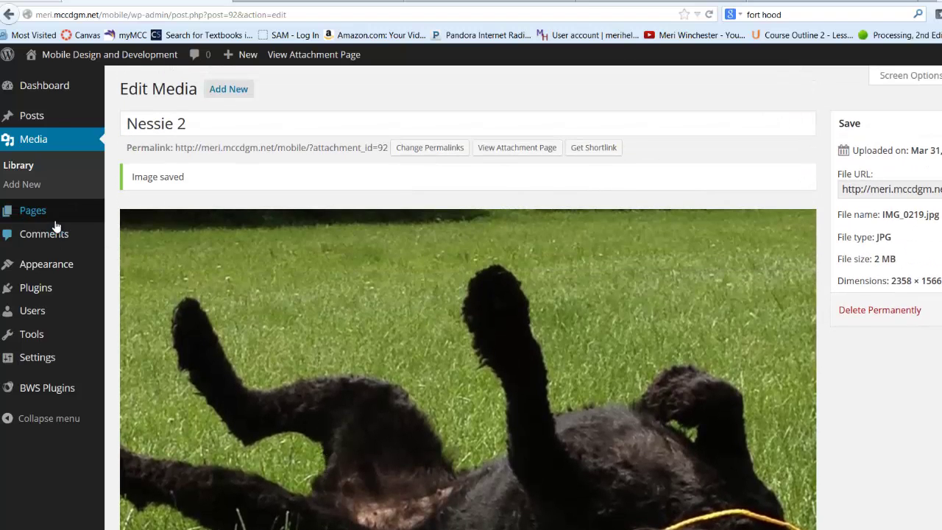
Find the Dogs page in the Pages list and view it live.
left_click(55, 226)
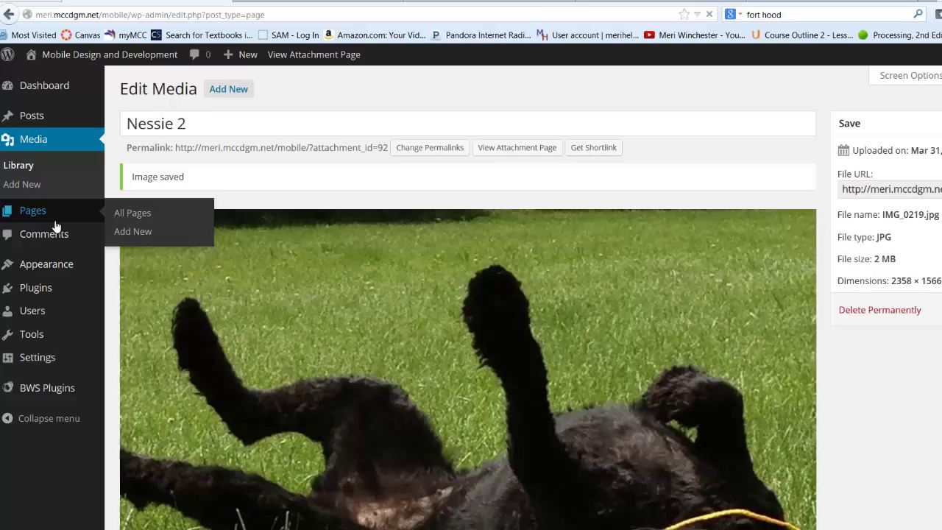
scroll(180, 302, "down", 2)
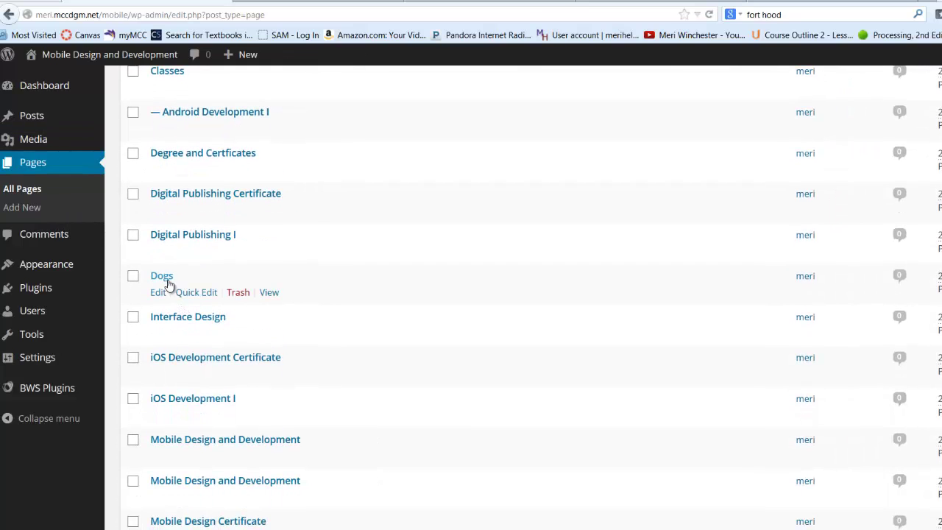
left_click(165, 277)
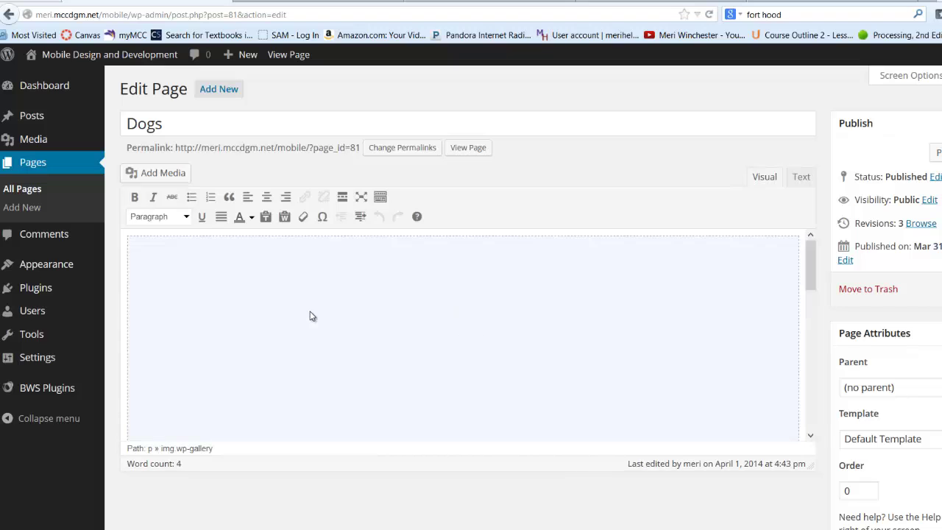
left_click(470, 148)
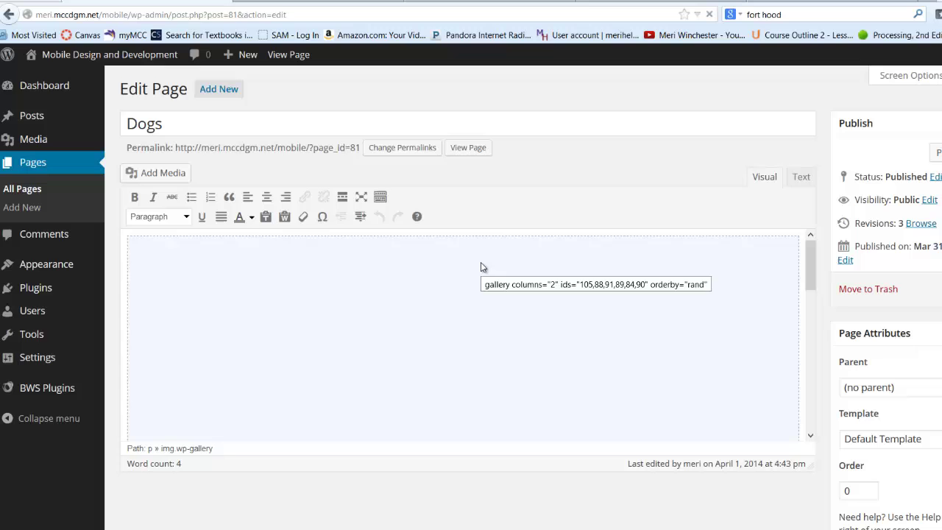
Scroll the Dogs gallery and open the sideways bottom-right Nessie thumbnail's page.
scroll(481, 263, "down", 5)
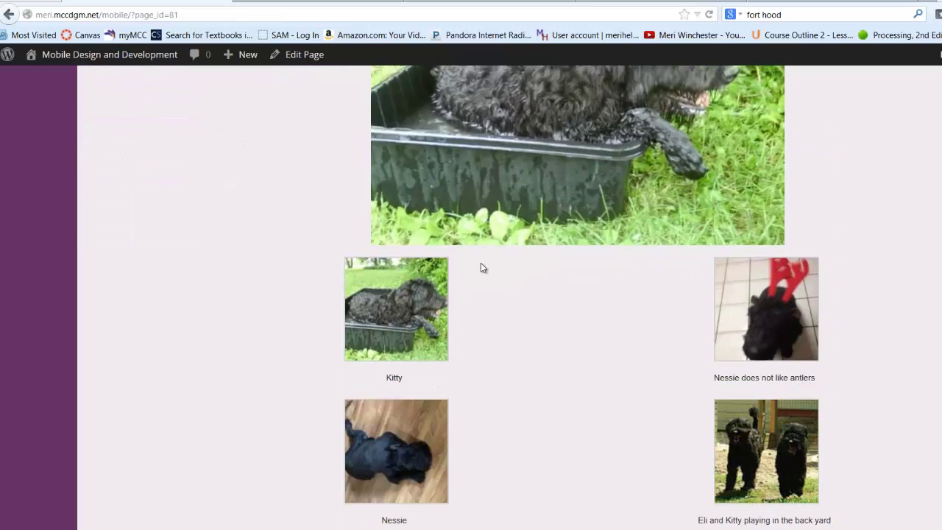
scroll(480, 268, "down", 3)
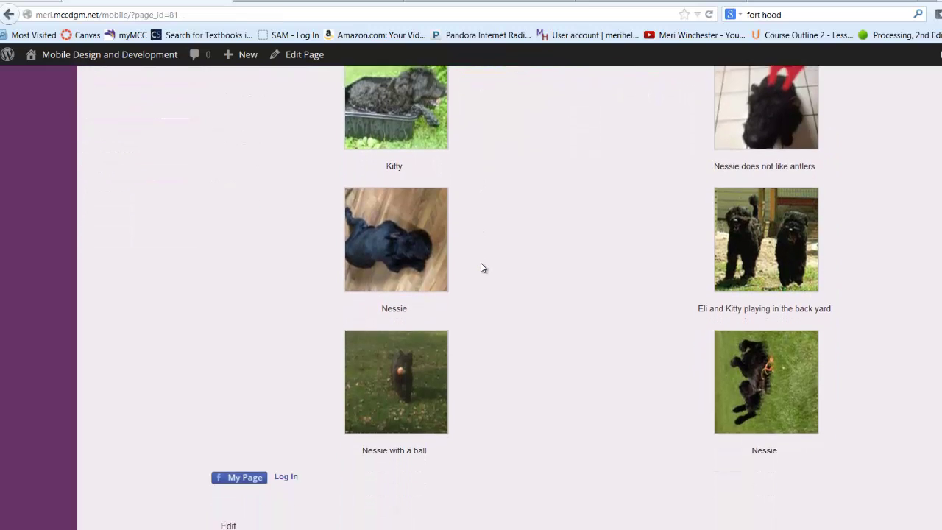
scroll(481, 263, "down", 3)
scroll(479, 265, "up", 6)
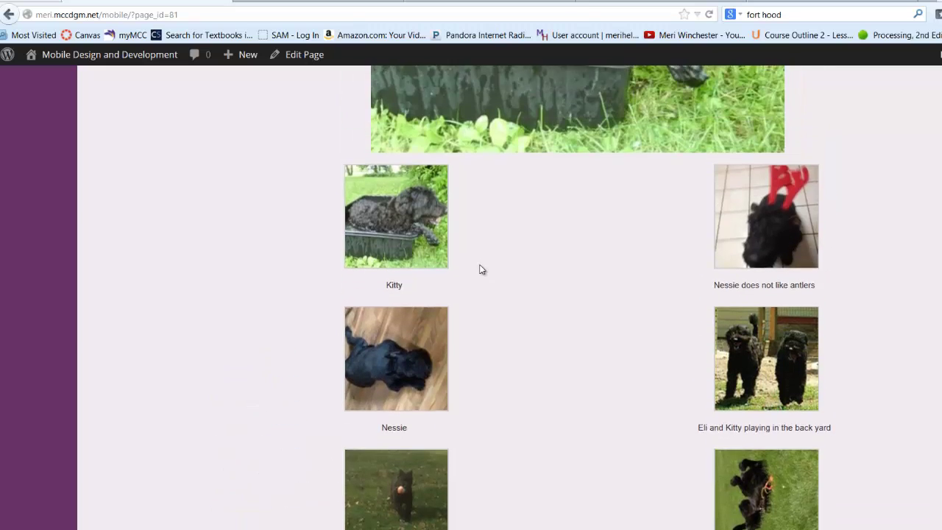
scroll(482, 270, "down", 3)
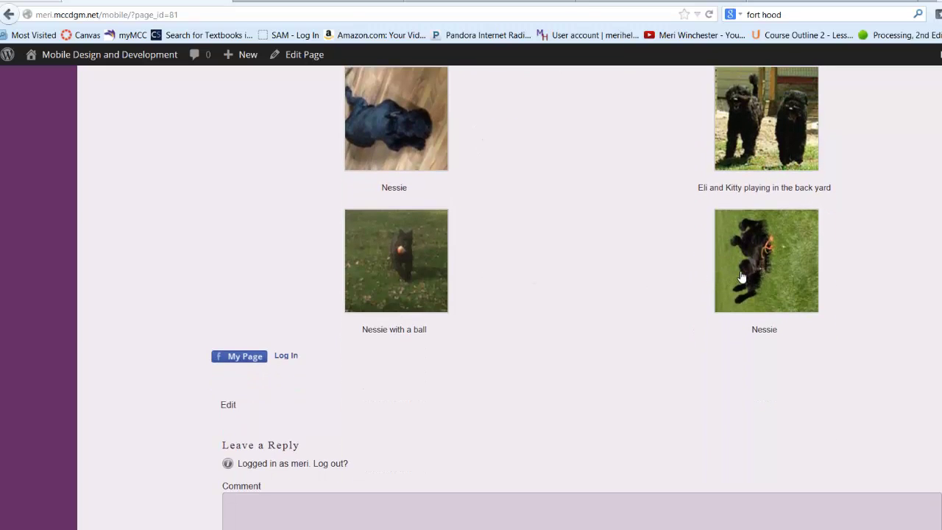
left_click(742, 277)
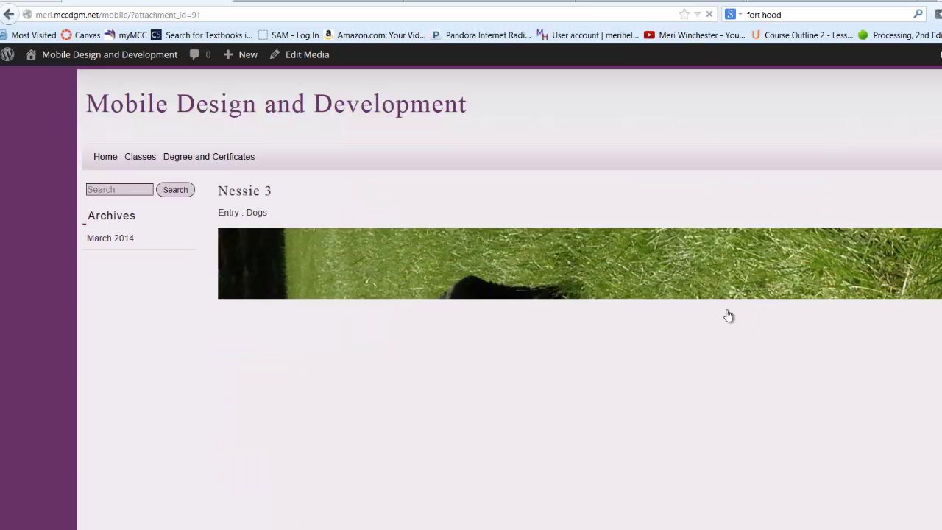
Check the still-sideways Nessie 3 attachment page, then bring up the site's admin dropdown.
scroll(680, 315, "down", 5)
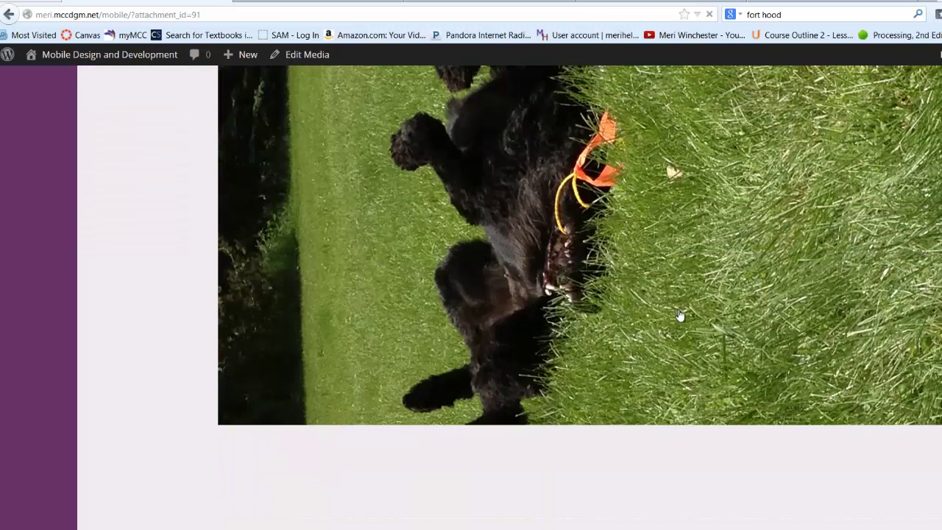
scroll(680, 315, "up", 5)
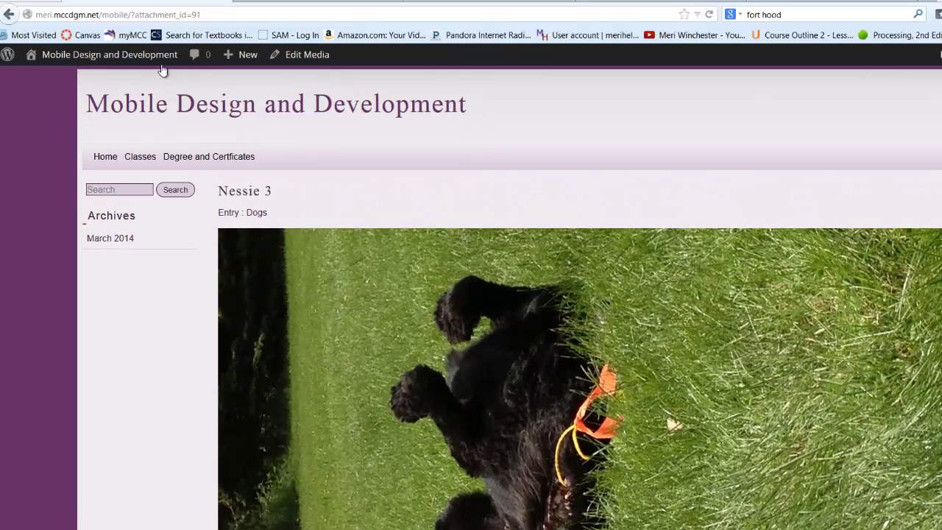
mouse_move(143, 59)
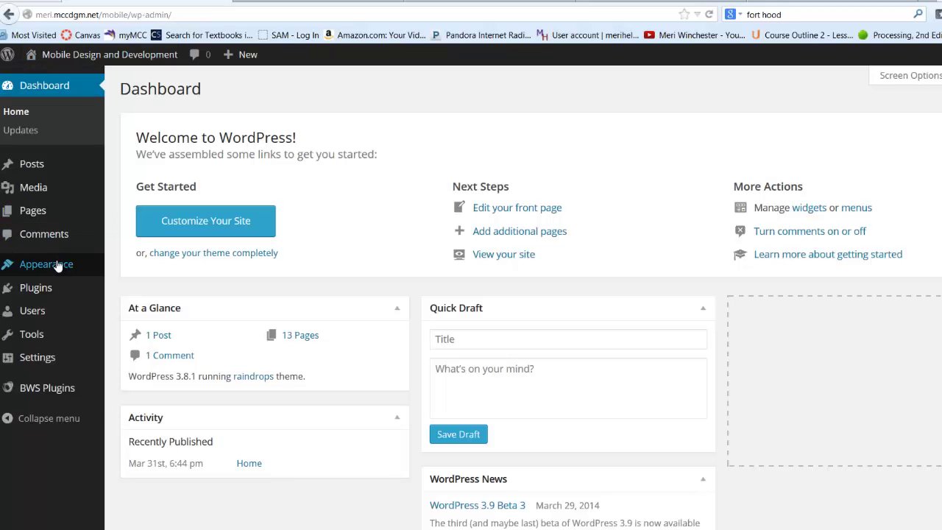
Go to Media > Library from the admin sidebar.
mouse_move(53, 269)
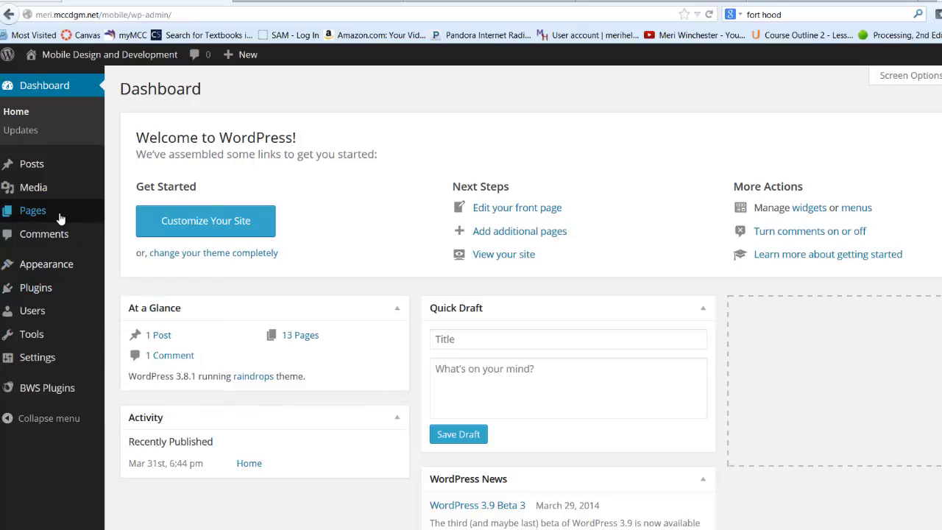
mouse_move(60, 217)
mouse_move(14, 195)
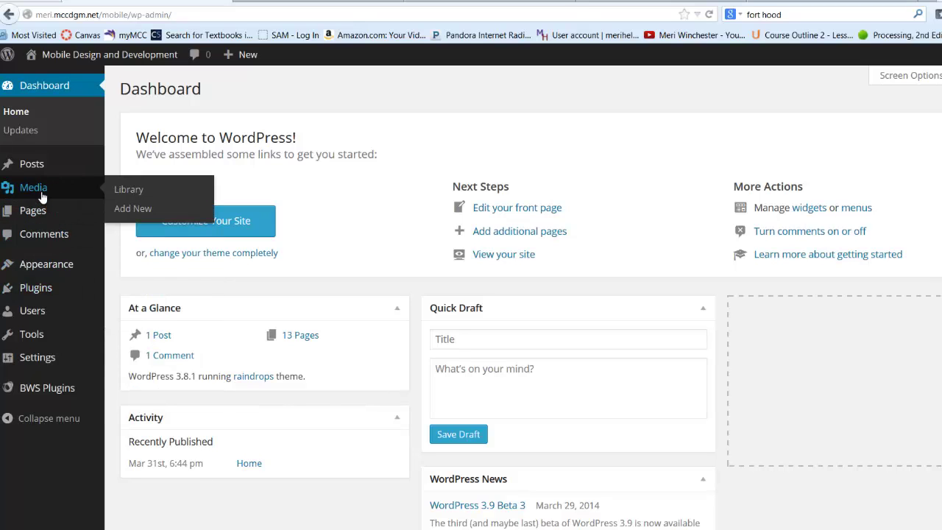
left_click(156, 200)
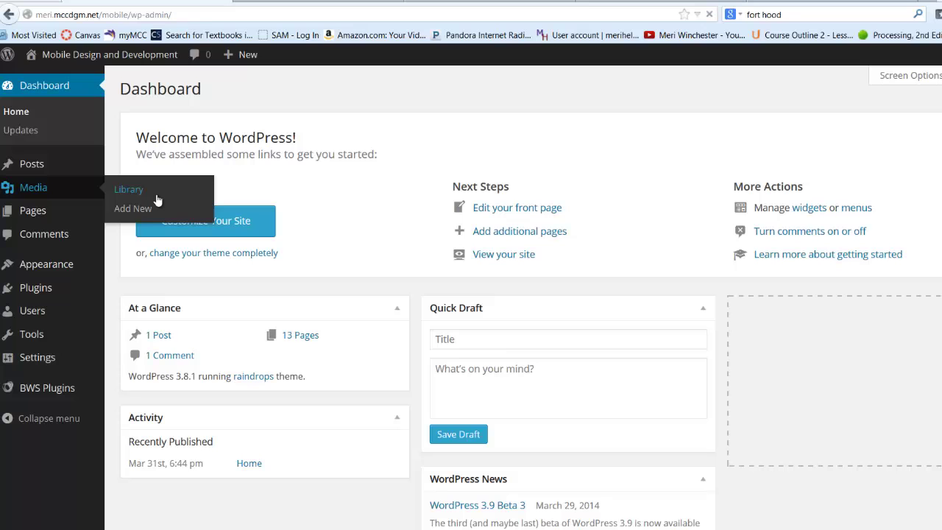
left_click(156, 195)
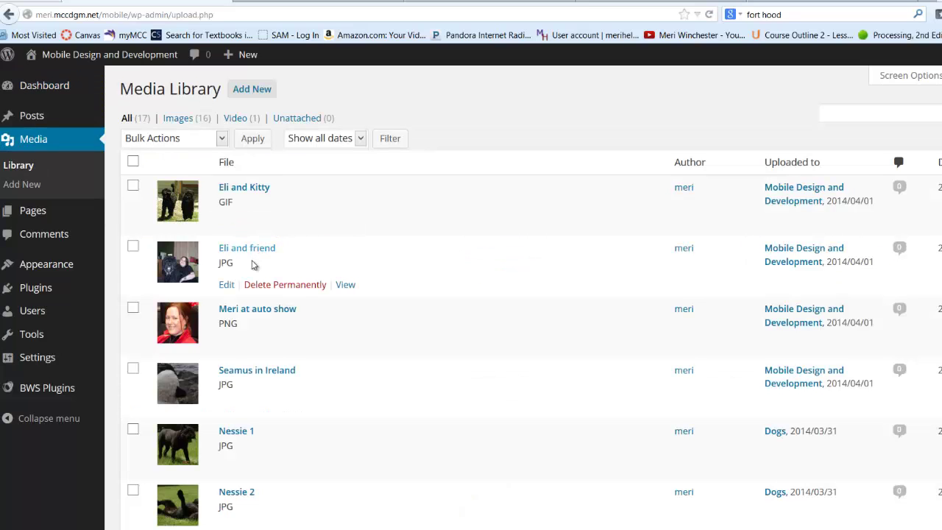
Scroll down to Nessie 3 and open its Edit Media page.
scroll(252, 274, "down", 3)
scroll(251, 276, "down", 2)
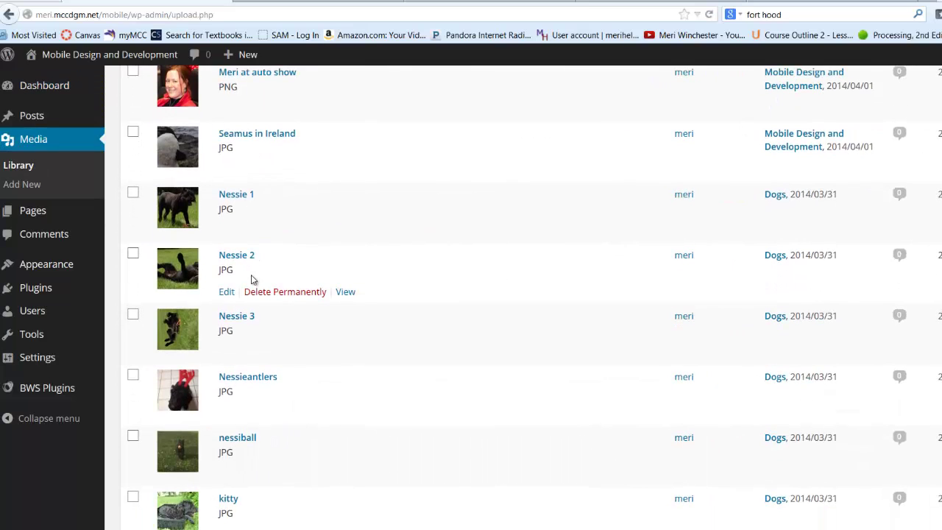
scroll(251, 274, "up", 2)
scroll(251, 274, "down", 2)
scroll(251, 278, "down", 1)
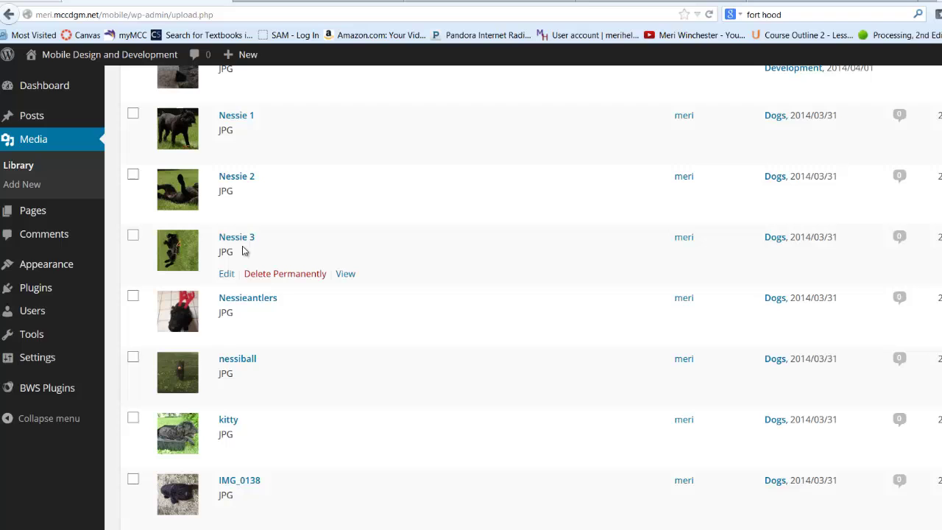
left_click(246, 241)
Open the Nessie 3 photo in the image editor.
scroll(223, 264, "down", 6)
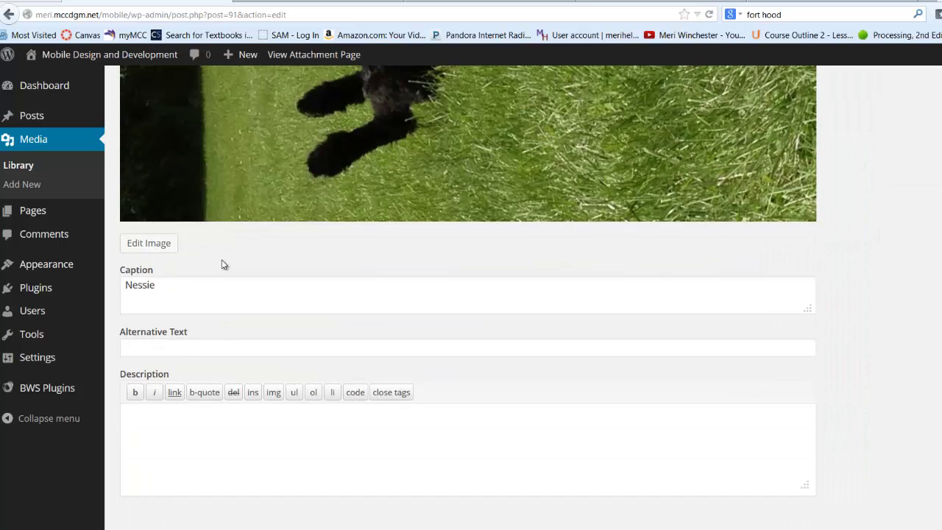
left_click(137, 249)
scroll(263, 279, "up", 4)
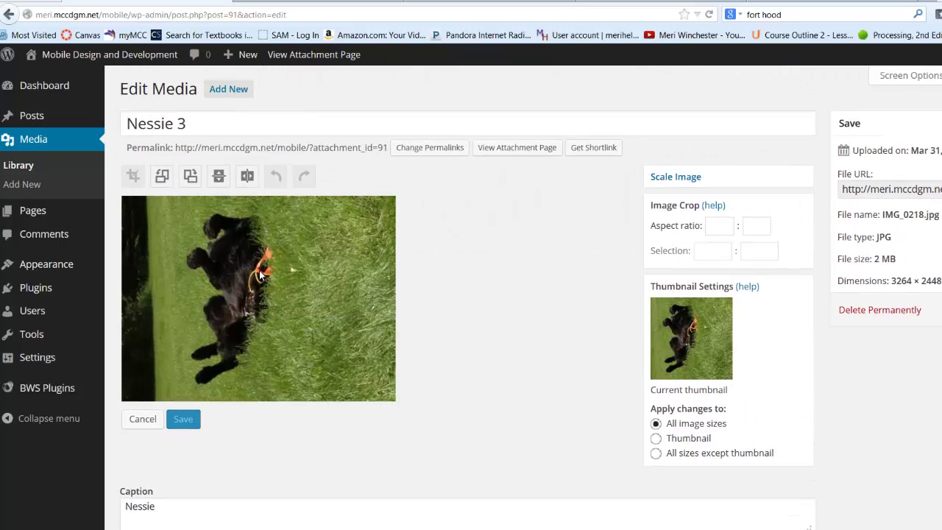
Rotate Nessie 3 upright and crop it to the area around the dog.
left_click(200, 185)
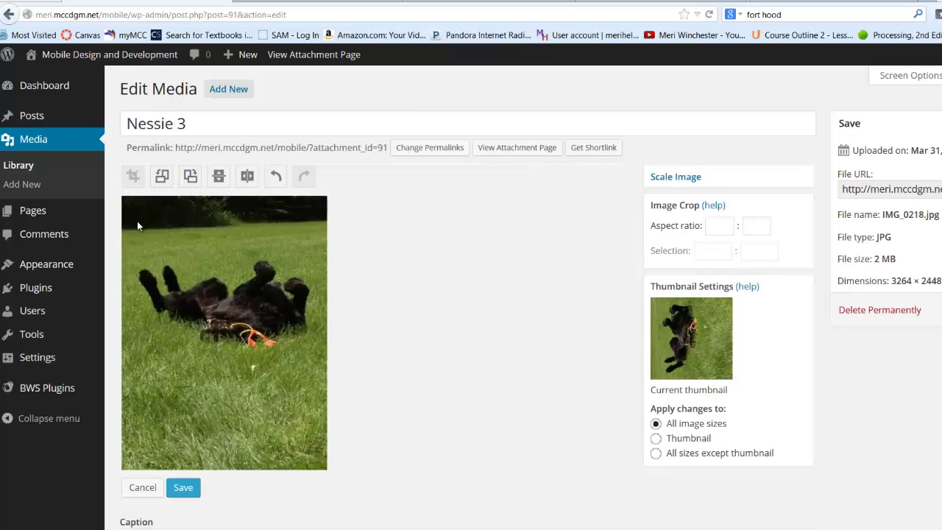
left_click_drag(134, 246, 319, 368)
left_click(139, 177)
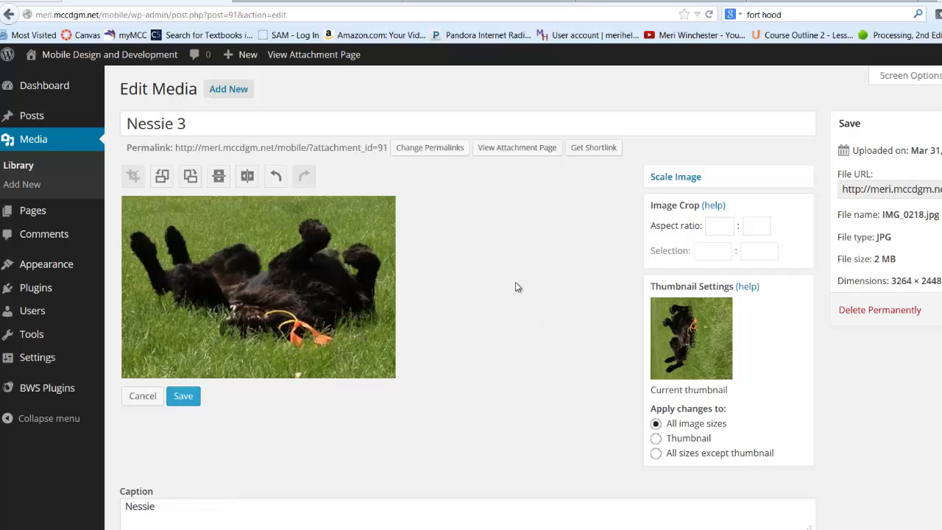
left_click(719, 228)
Scale Nessie 3 from width 3264 down to 600 × 450, discarding the unsaved rotation and crop.
left_click(684, 177)
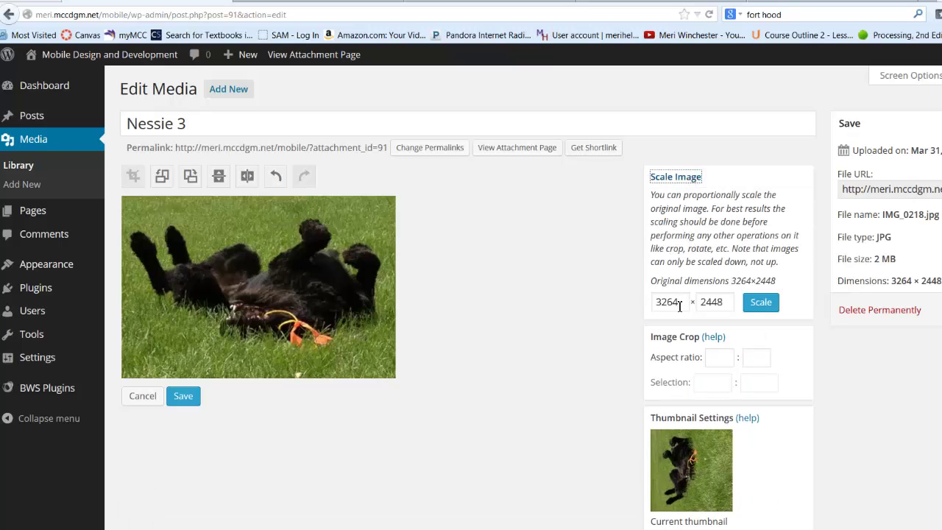
left_click(686, 304)
double_click(676, 308)
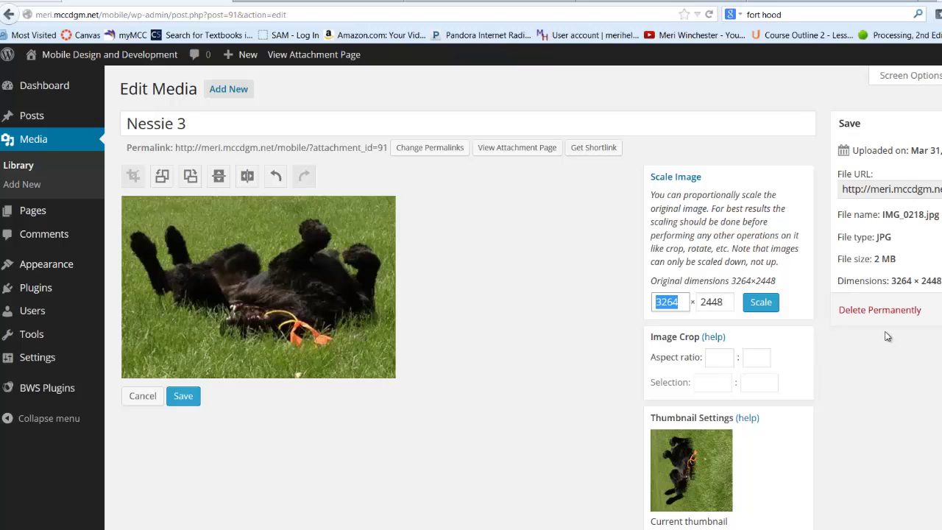
type("600")
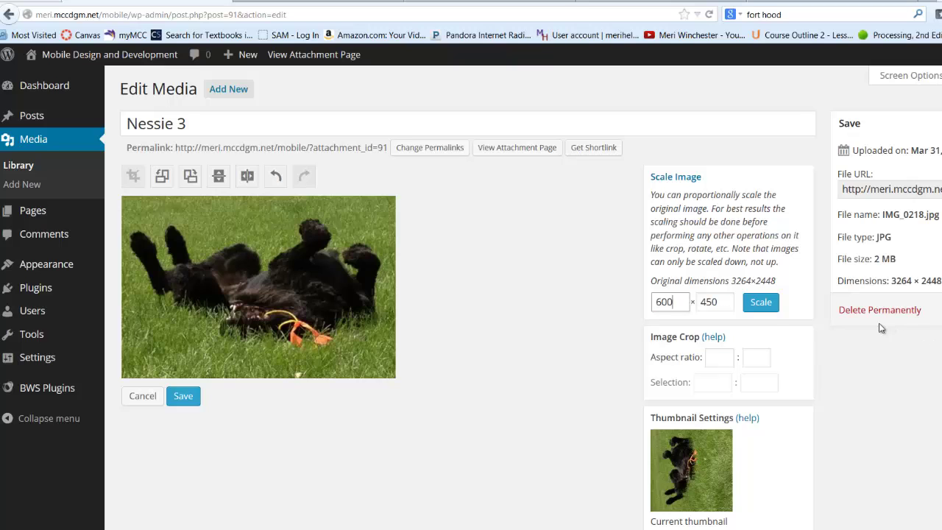
left_click(766, 308)
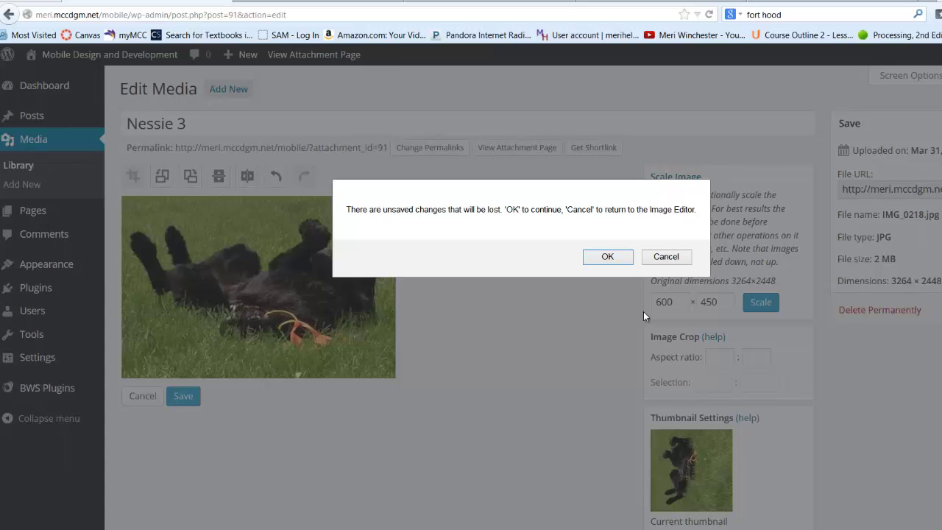
left_click(607, 258)
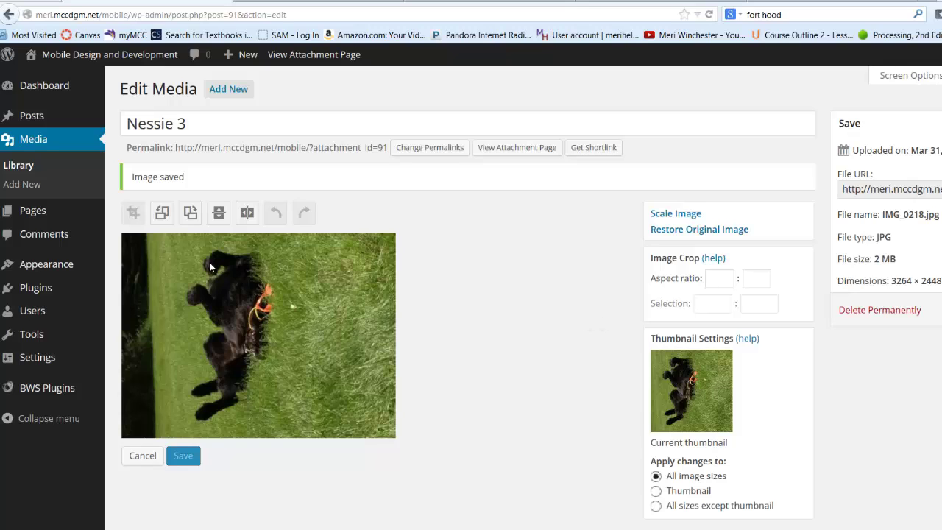
Rotate the scaled Nessie 3 upright, crop around the dog, and save it at 409 × 280.
left_click(184, 220)
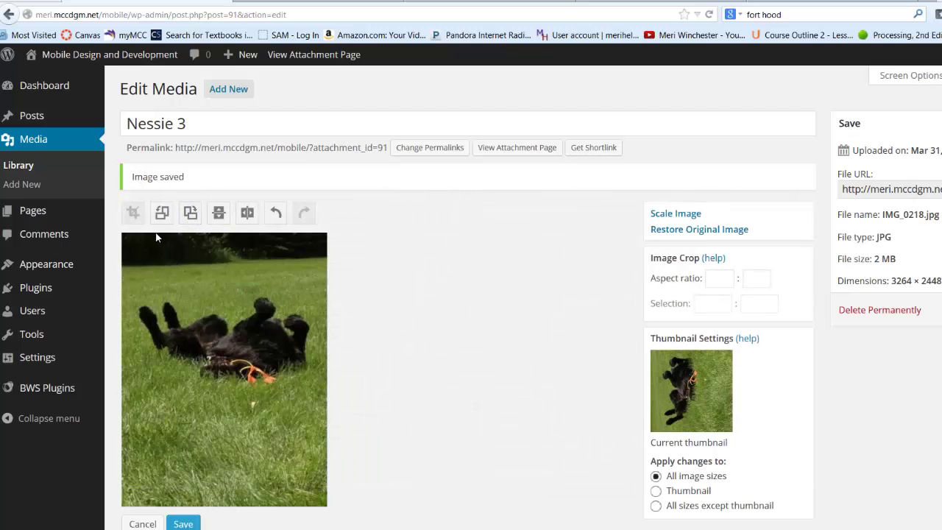
left_click_drag(133, 281, 317, 405)
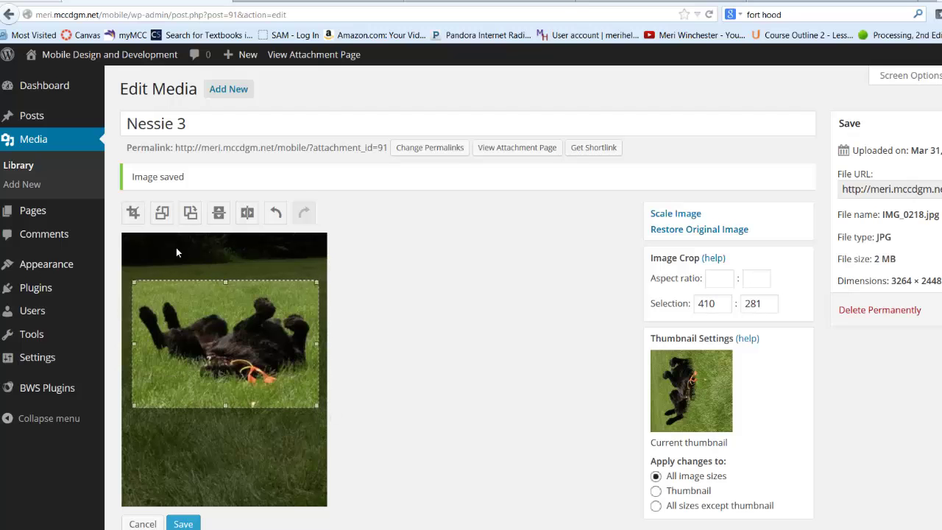
left_click(136, 214)
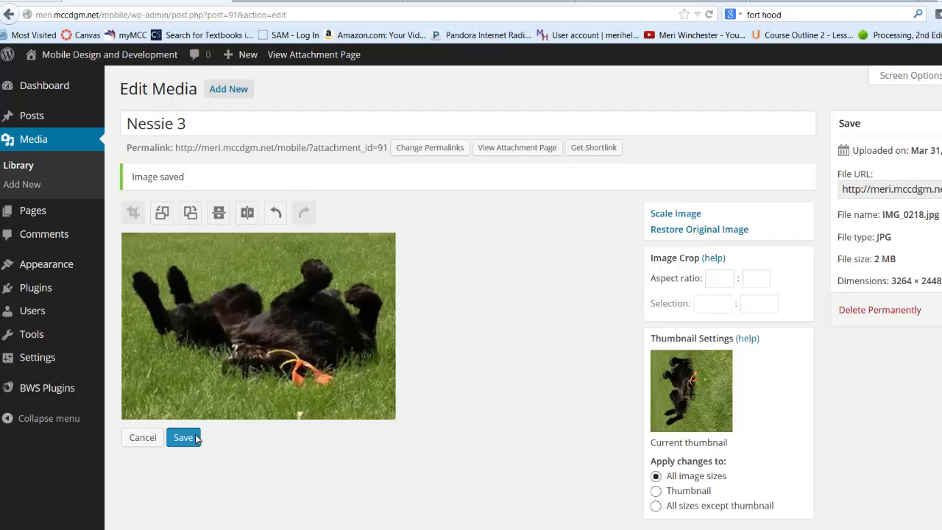
left_click(183, 437)
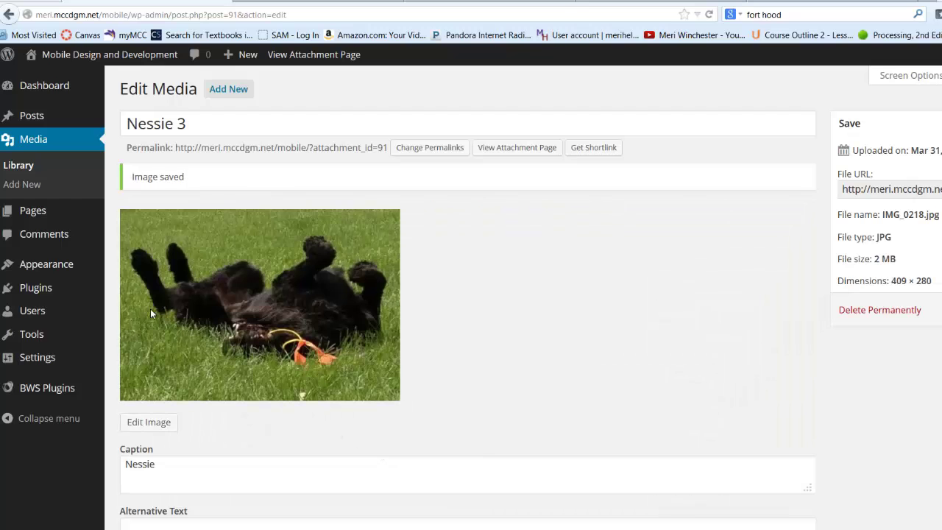
Find the Dogs page in the Pages list, open it in the editor, then view it live.
mouse_move(38, 211)
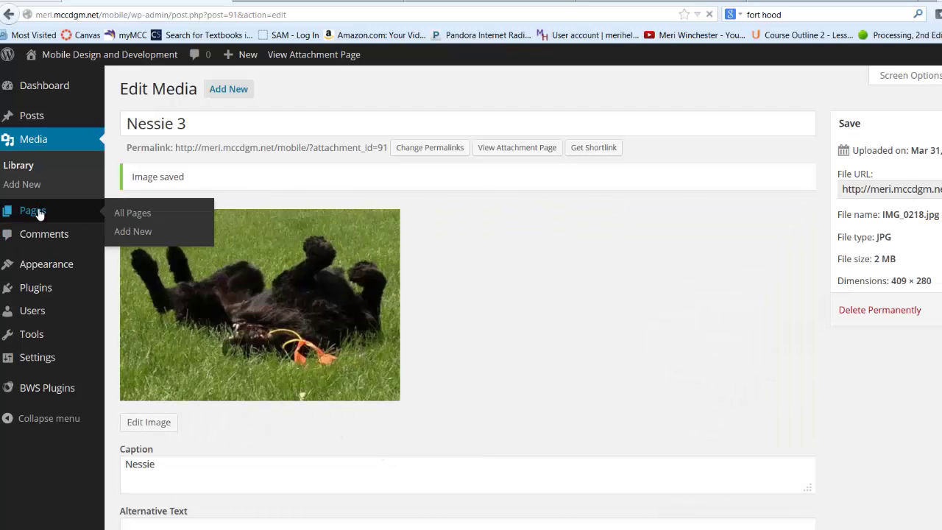
left_click(38, 212)
scroll(243, 323, "down", 2)
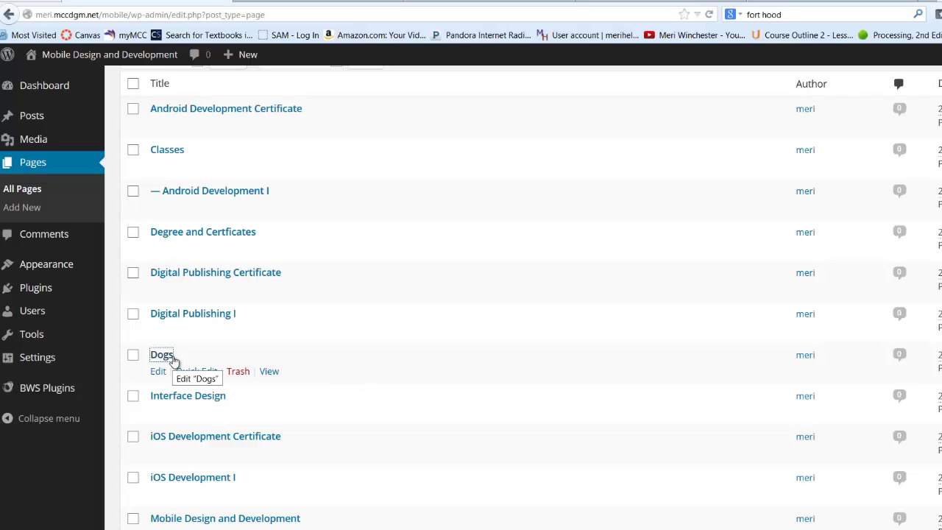
left_click(163, 356)
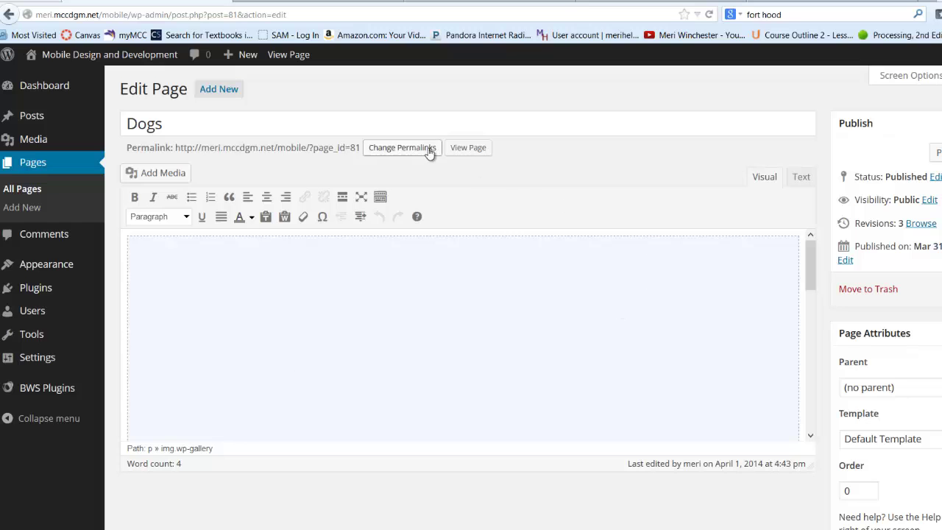
left_click(468, 147)
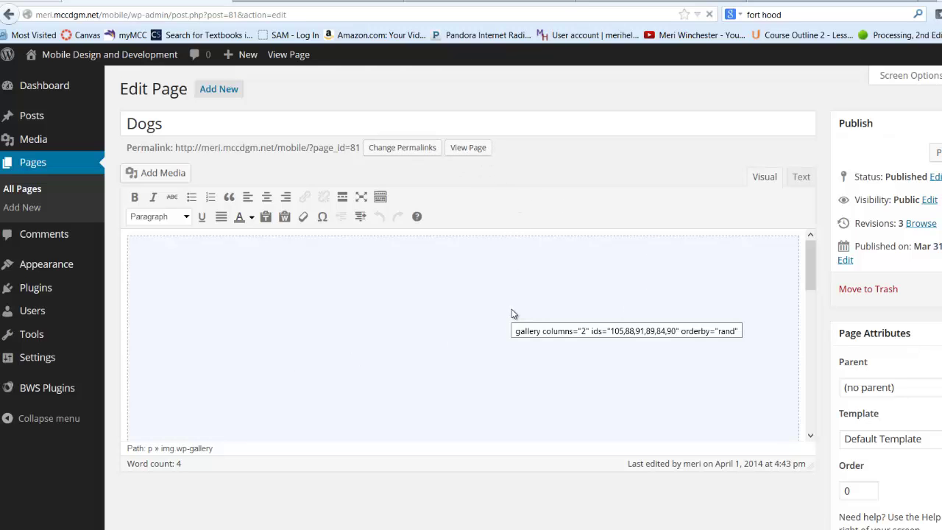
Scroll through the live Dogs gallery to confirm the Nessie photos appear upright with captions.
scroll(509, 315, "down", 5)
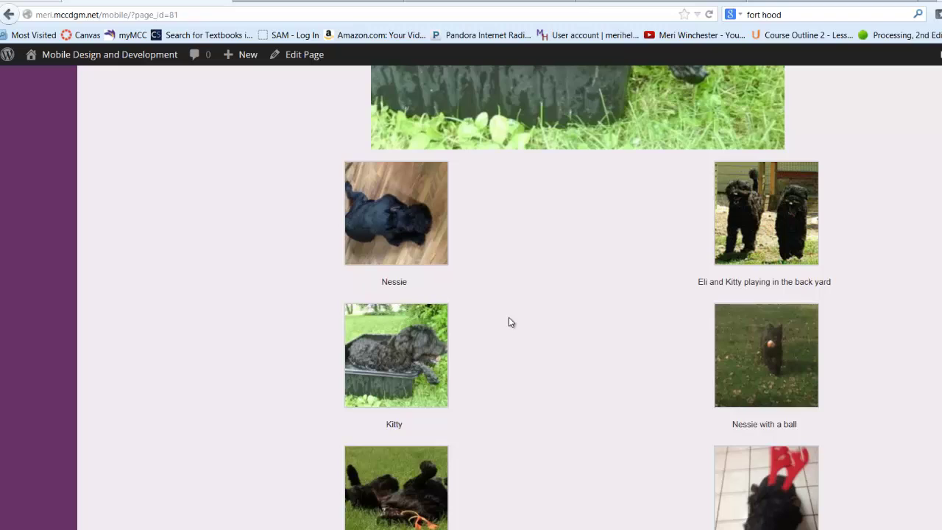
scroll(506, 323, "down", 2)
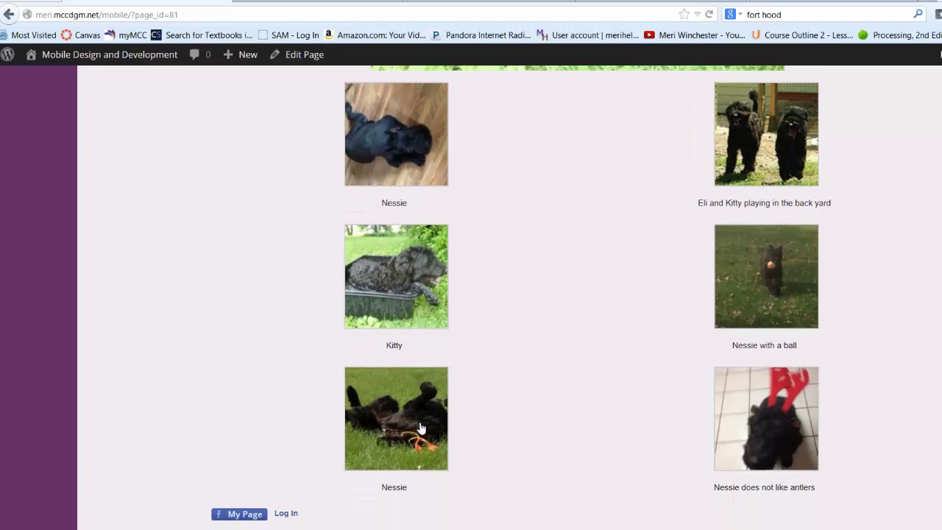
scroll(409, 162, "up", 7)
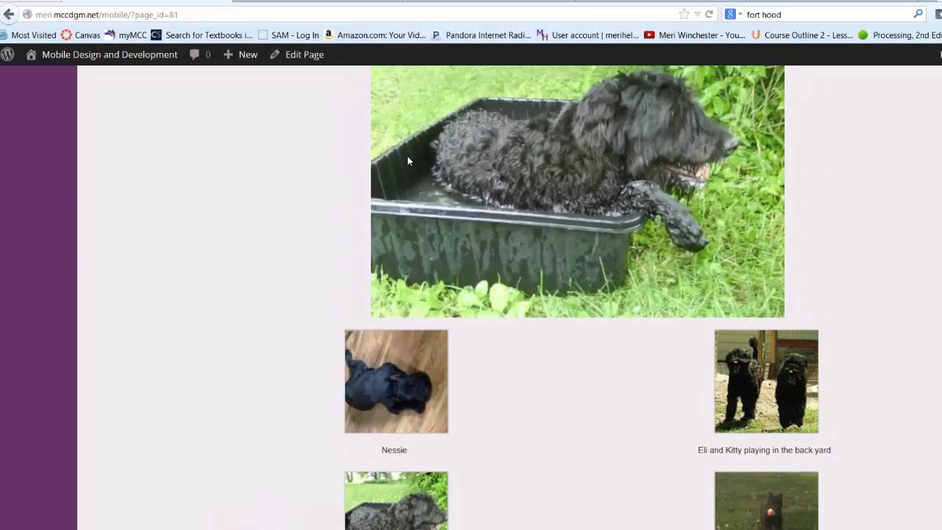
scroll(409, 161, "down", 8)
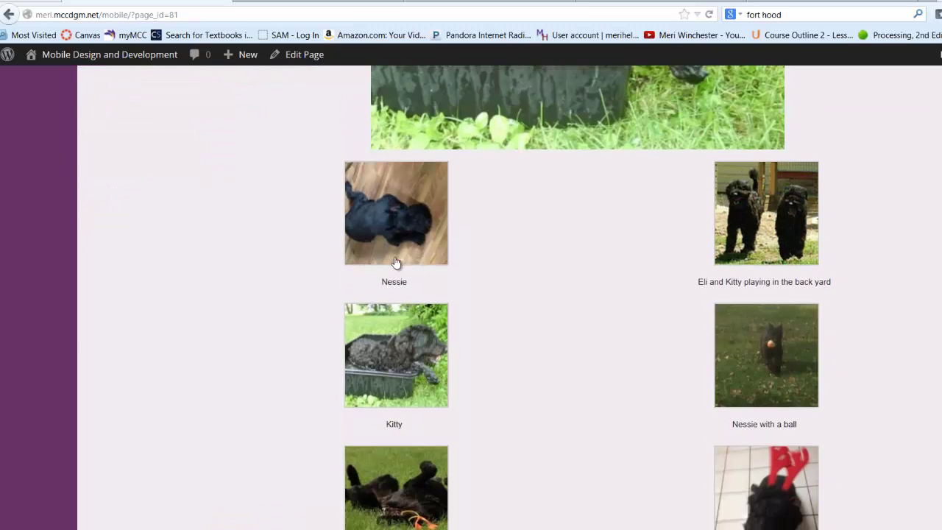